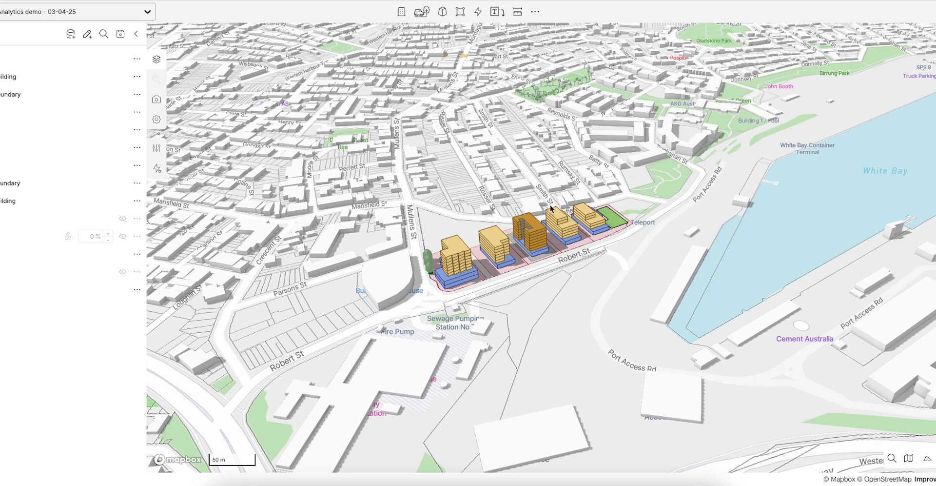
Zoom out to frame the Robert St buildings with the city and White Bay harbour, then go to ChatGPT
{"action": "scroll", "coordinate": [533, 287], "scroll_direction": "down", "scroll_amount": 3}
{"action": "scroll", "coordinate": [558, 310], "scroll_direction": "down", "scroll_amount": 2}
{"action": "scroll", "coordinate": [463, 311], "scroll_direction": "up", "scroll_amount": 2}
{"action": "scroll", "coordinate": [583, 308], "scroll_direction": "down", "scroll_amount": 2}
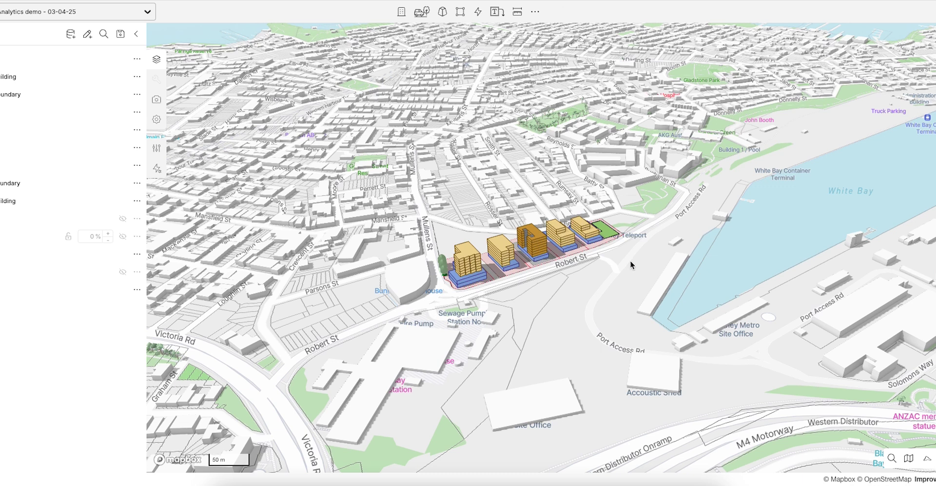
{"action": "key", "text": "alt+Tab"}
{"action": "key", "text": "alt+Tab"}
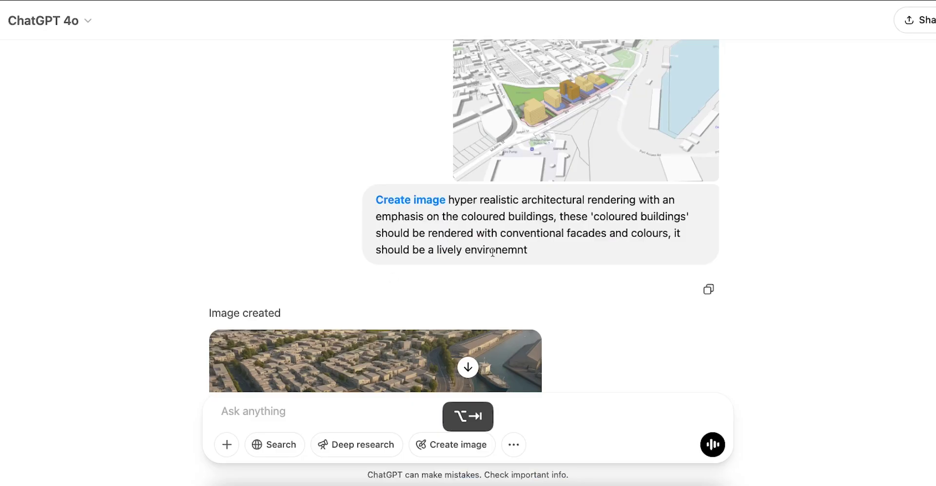
{"action": "scroll", "coordinate": [492, 252], "scroll_direction": "up", "scroll_amount": 3}
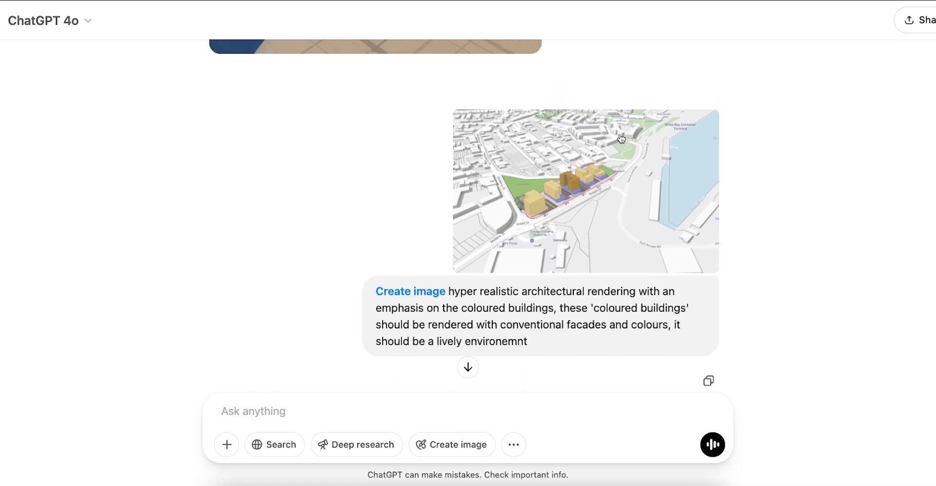
{"action": "scroll", "coordinate": [621, 138], "scroll_direction": "down", "scroll_amount": 1}
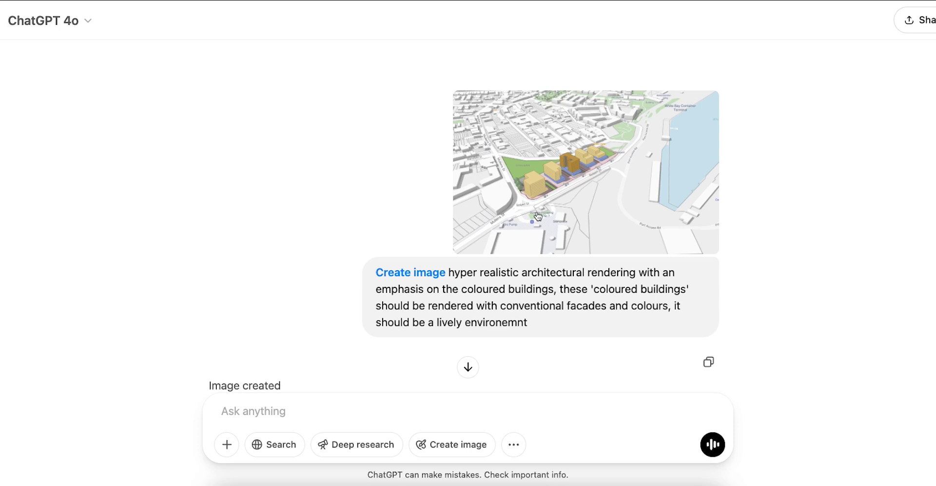
Inspect the harbour-side render of the coloured buildings, then return to the 'Analytics demo - 03-04-25' map
{"action": "scroll", "coordinate": [539, 211], "scroll_direction": "down", "scroll_amount": 5}
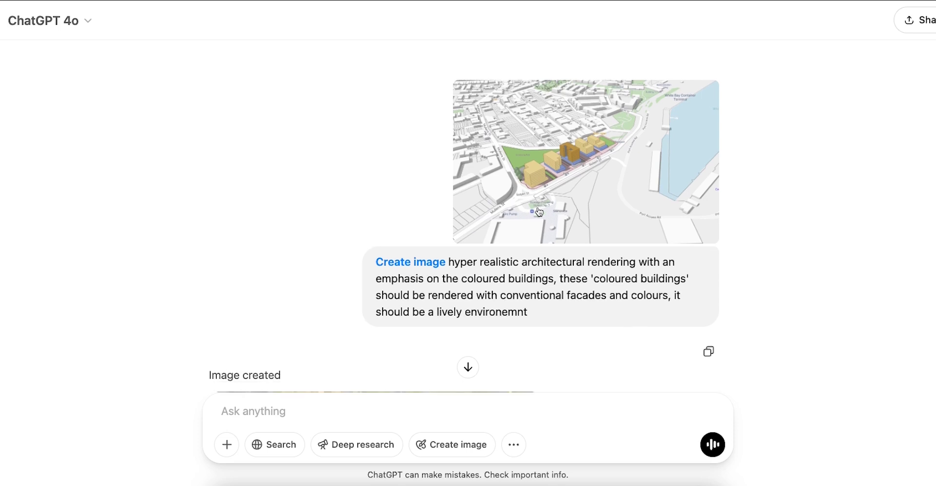
{"action": "scroll", "coordinate": [541, 210], "scroll_direction": "down", "scroll_amount": 1}
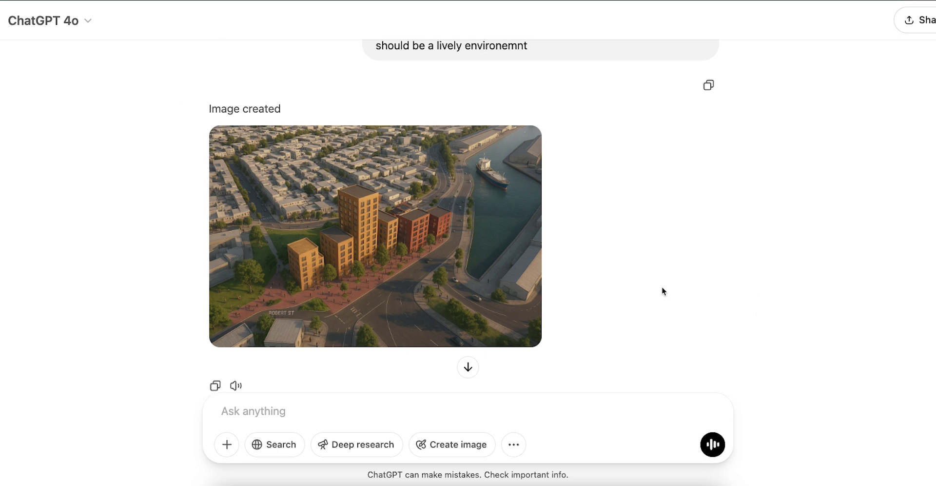
{"action": "scroll", "coordinate": [414, 243], "scroll_direction": "up", "scroll_amount": 4}
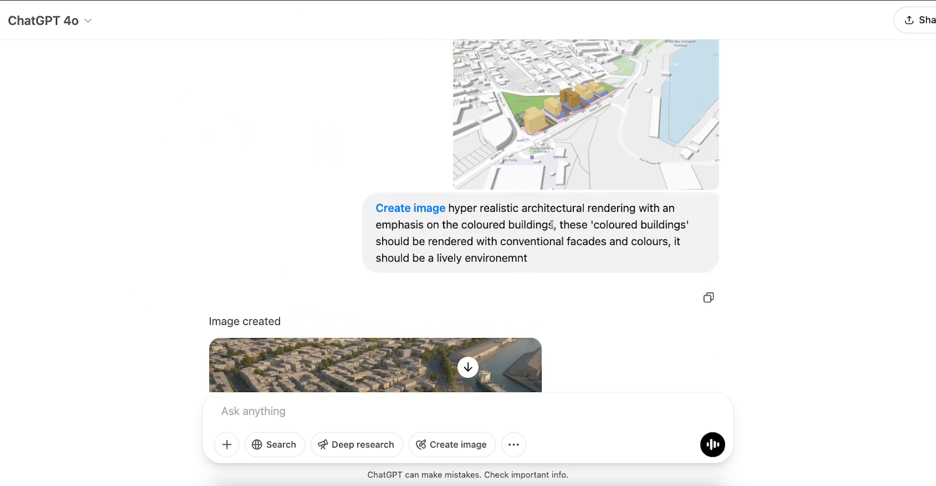
{"action": "scroll", "coordinate": [588, 103], "scroll_direction": "down", "scroll_amount": 1}
{"action": "scroll", "coordinate": [588, 104], "scroll_direction": "up", "scroll_amount": 2}
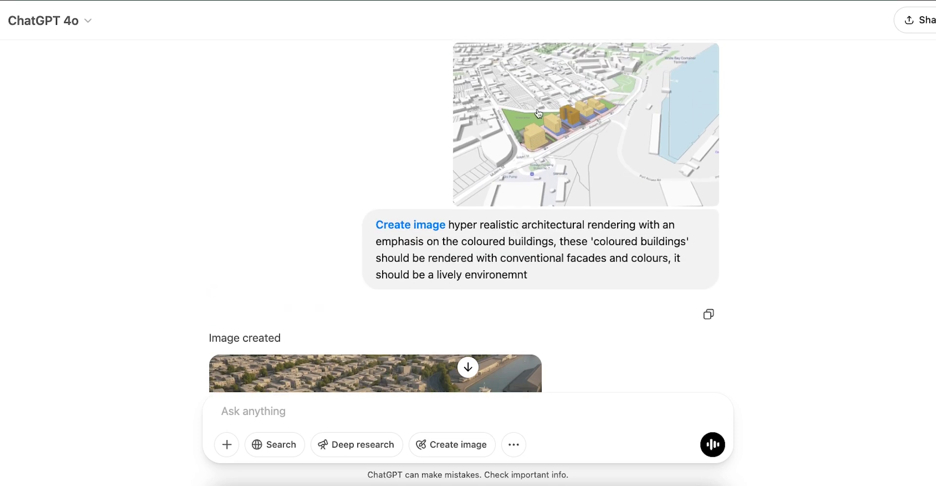
{"action": "scroll", "coordinate": [539, 113], "scroll_direction": "down", "scroll_amount": 3}
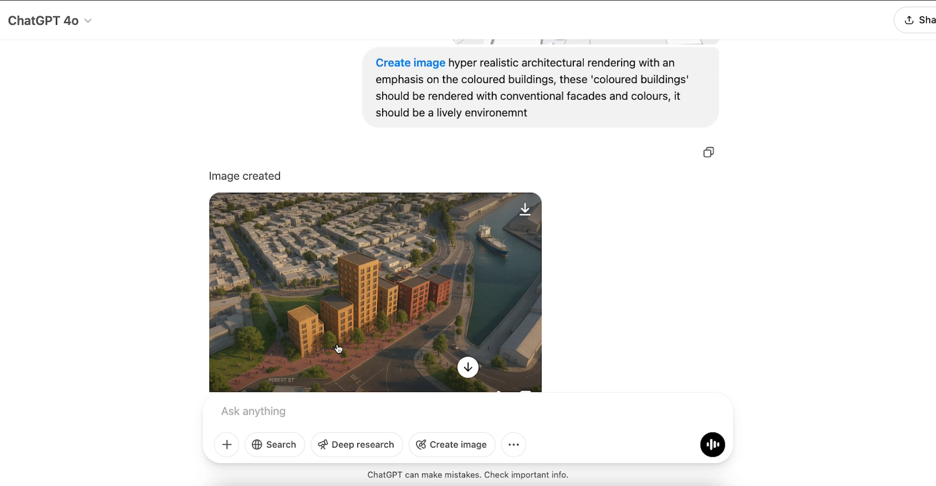
{"action": "scroll", "coordinate": [665, 272], "scroll_direction": "up", "scroll_amount": 5}
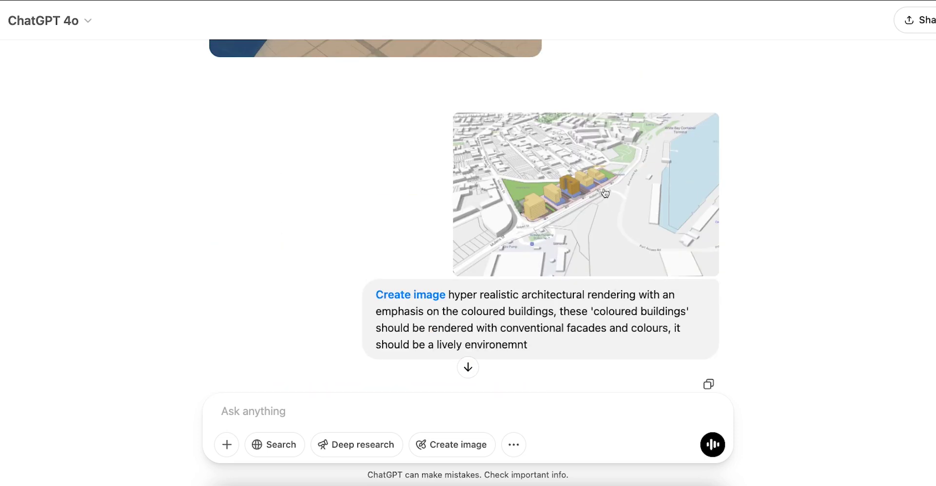
{"action": "scroll", "coordinate": [602, 196], "scroll_direction": "up", "scroll_amount": 5}
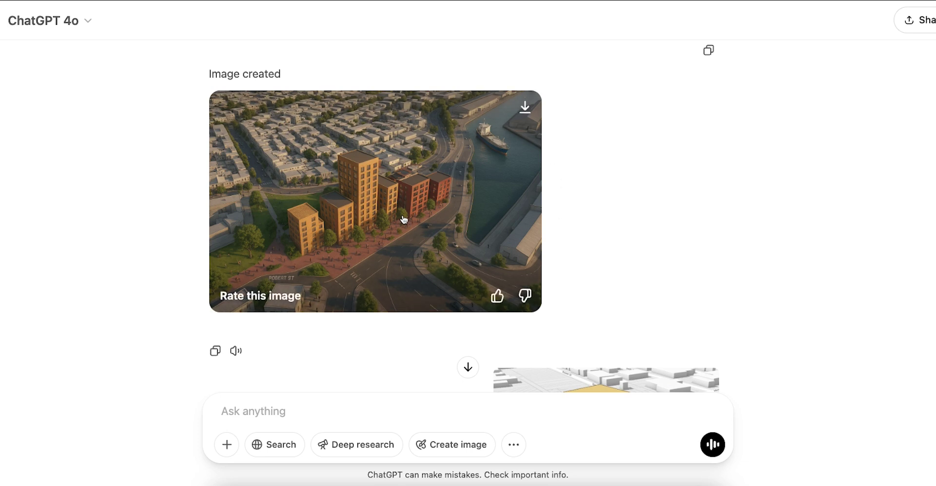
{"action": "scroll", "coordinate": [627, 174], "scroll_direction": "down", "scroll_amount": 1}
{"action": "scroll", "coordinate": [620, 179], "scroll_direction": "up", "scroll_amount": 1}
{"action": "key", "text": "alt+Tab"}
{"action": "key", "text": "alt+Tab"}
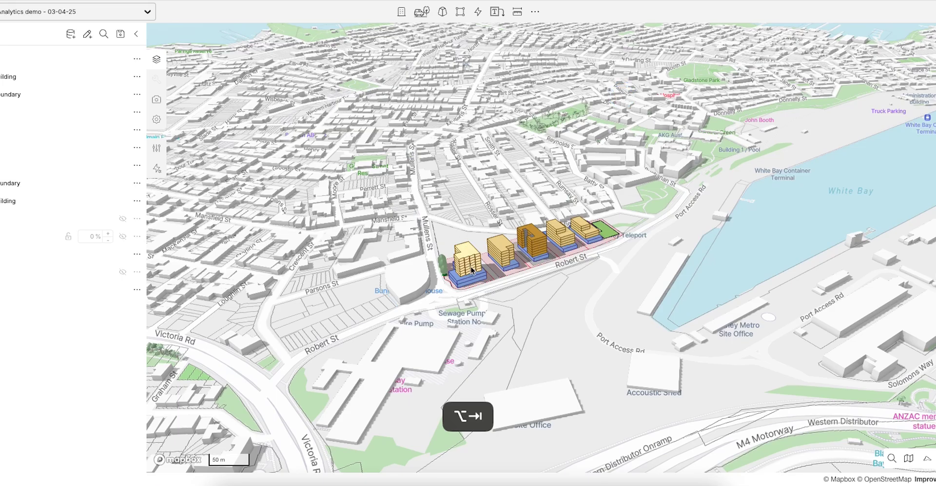
Zoom in and hide the four neighbouring building groups, leaving only the Mullens St corner building
{"action": "scroll", "coordinate": [454, 276], "scroll_direction": "up", "scroll_amount": 5}
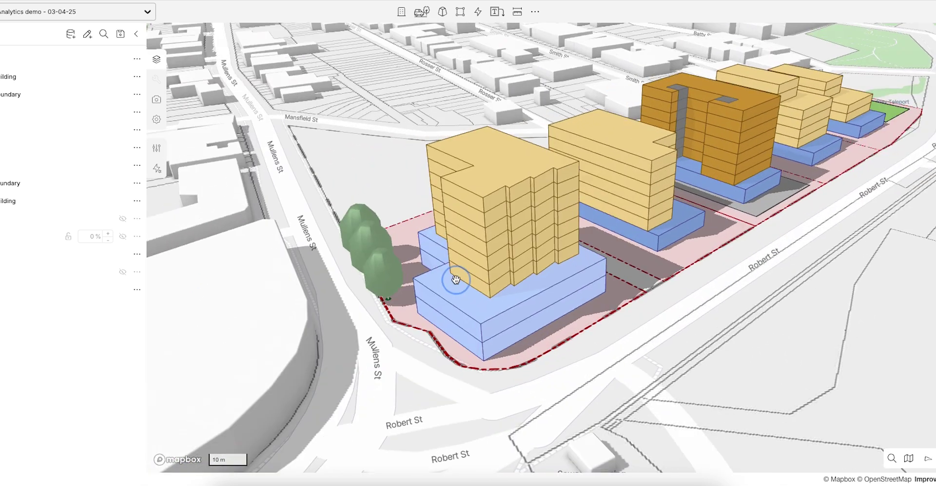
{"action": "left_click", "coordinate": [122, 112]}
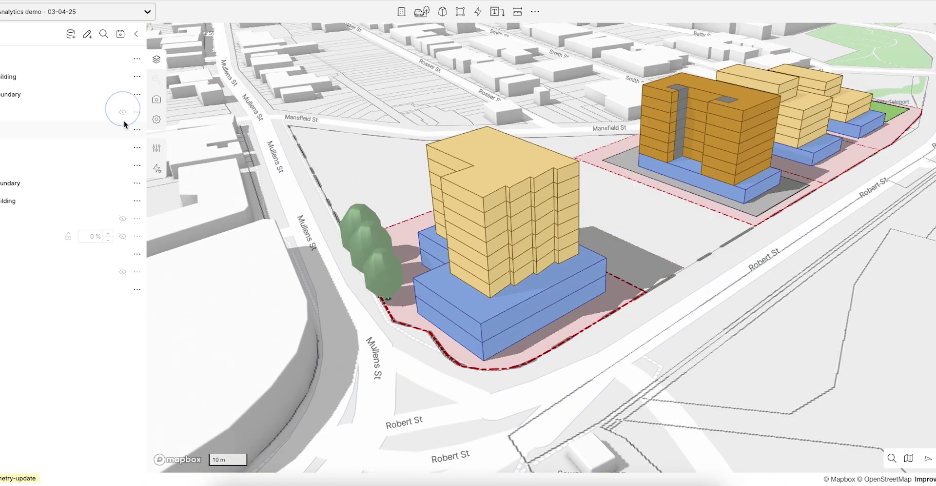
{"action": "left_click", "coordinate": [122, 130]}
{"action": "left_click", "coordinate": [122, 148]}
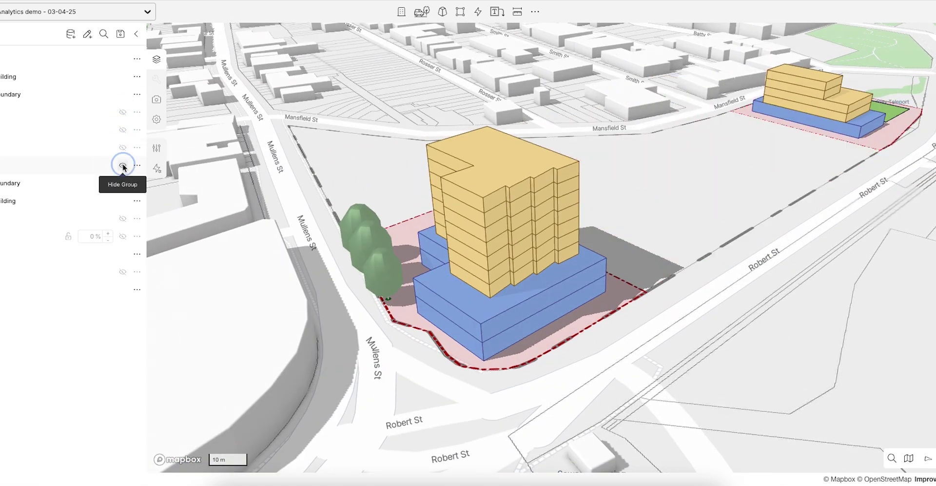
{"action": "left_click", "coordinate": [127, 166]}
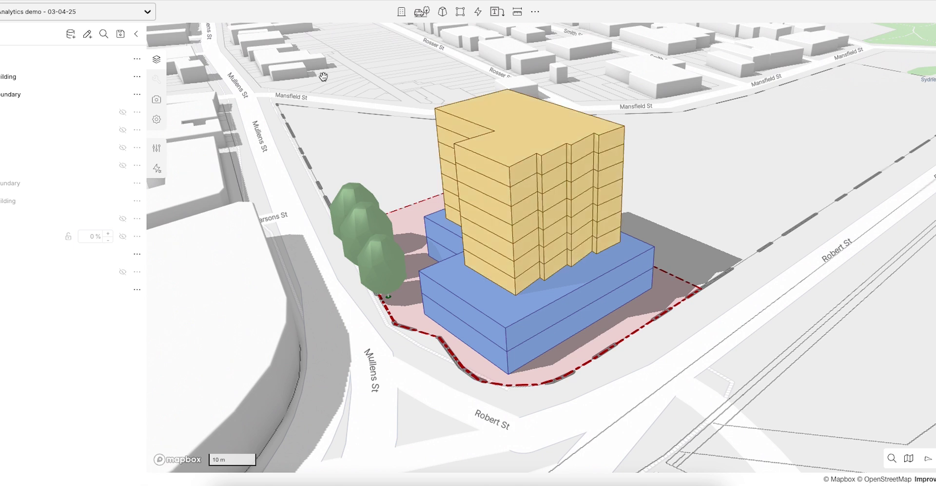
{"action": "key", "text": "alt+Tab"}
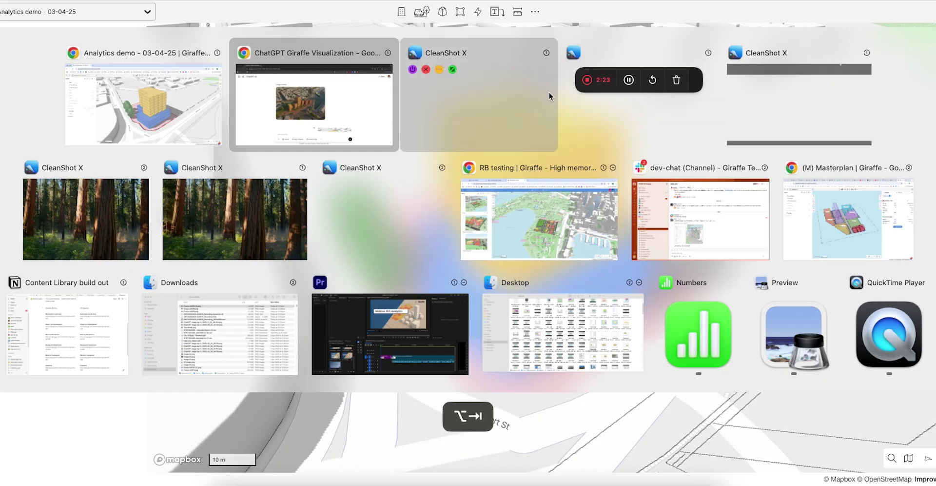
Request a hyper-realistic render with 2 retail floors and modern, sustainable residential floors above
{"action": "left_click", "coordinate": [375, 94]}
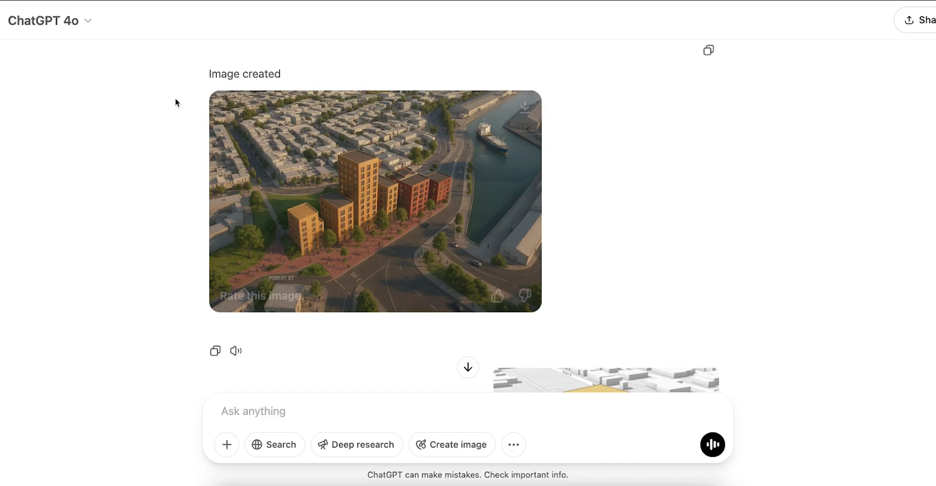
{"action": "scroll", "coordinate": [634, 205], "scroll_direction": "down", "scroll_amount": 4}
{"action": "scroll", "coordinate": [634, 200], "scroll_direction": "down", "scroll_amount": 4}
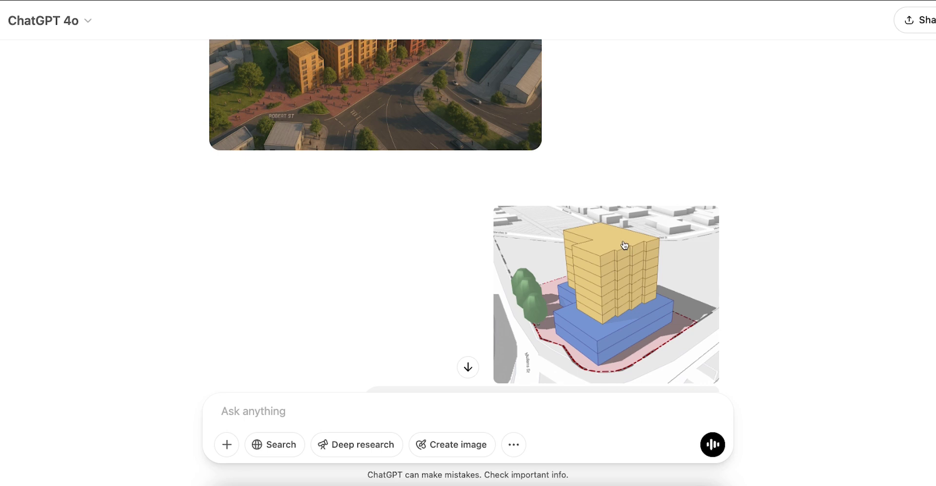
{"action": "scroll", "coordinate": [626, 244], "scroll_direction": "down", "scroll_amount": 1}
{"action": "scroll", "coordinate": [625, 242], "scroll_direction": "down", "scroll_amount": 4}
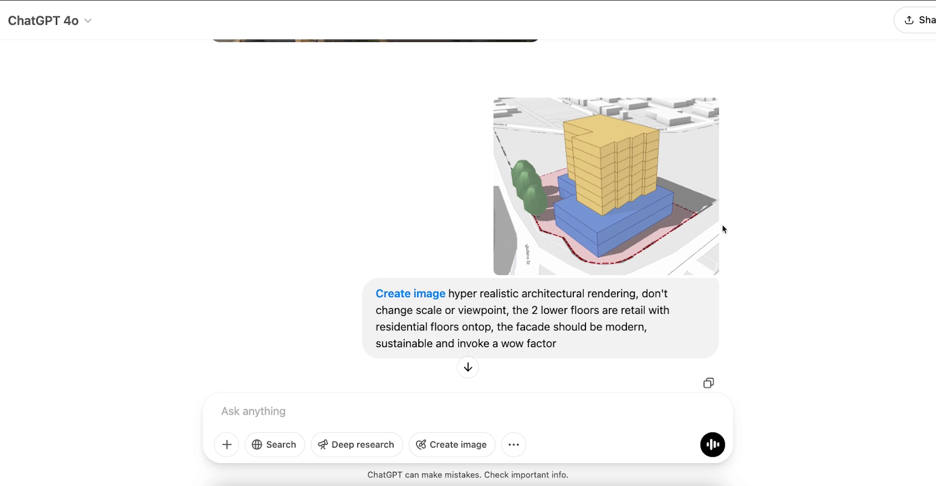
{"action": "scroll", "coordinate": [721, 224], "scroll_direction": "down", "scroll_amount": 5}
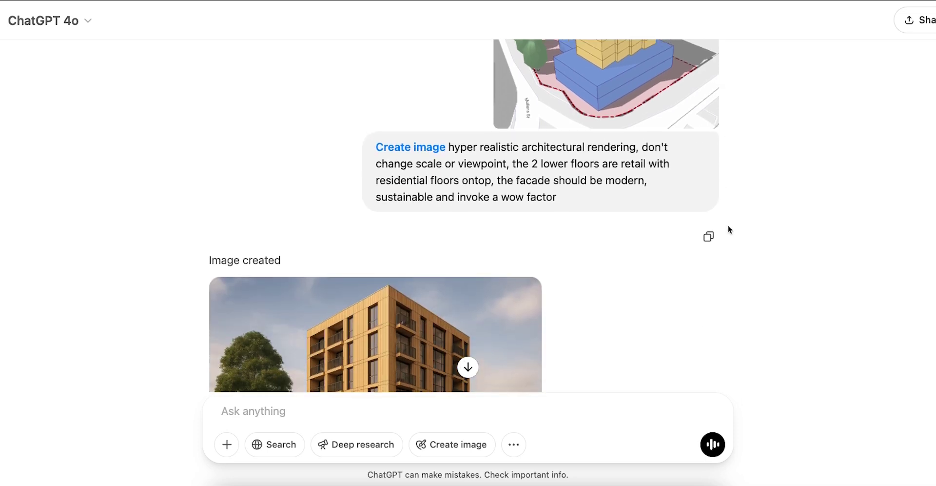
Review the corner-building render and request a saw-tooth facade with 2 stepped-back upper levels
{"action": "scroll", "coordinate": [728, 229], "scroll_direction": "down", "scroll_amount": 5}
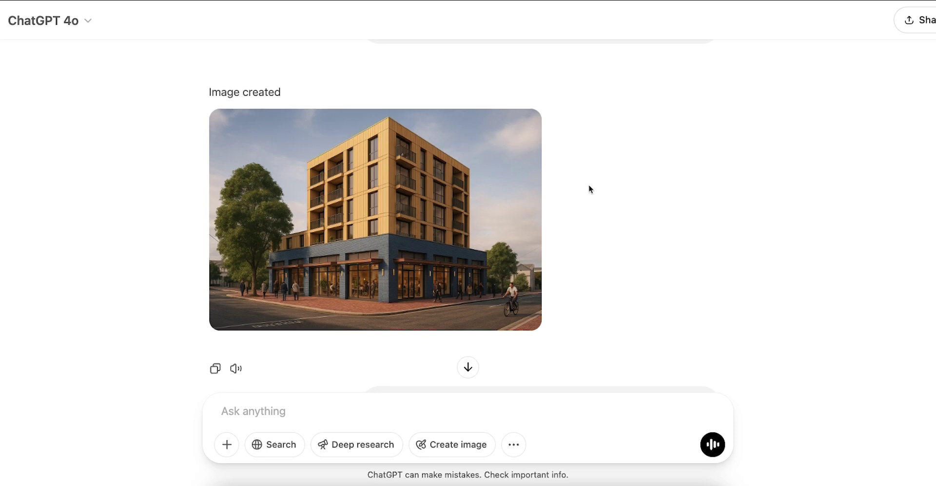
{"action": "scroll", "coordinate": [592, 193], "scroll_direction": "up", "scroll_amount": 1}
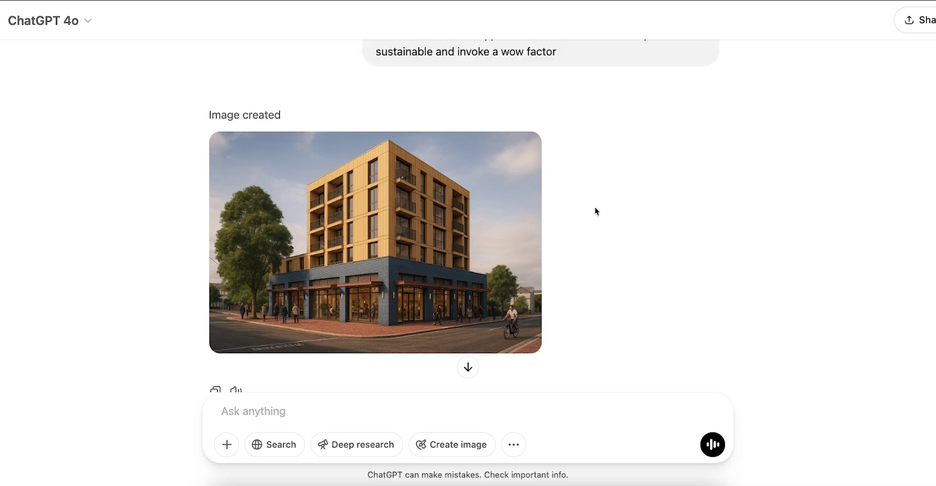
{"action": "mouse_move", "coordinate": [429, 266]}
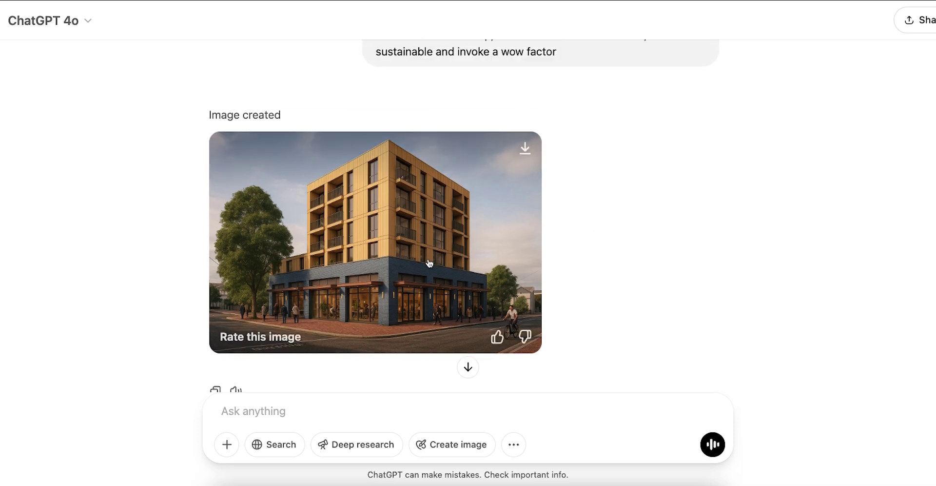
{"action": "scroll", "coordinate": [432, 255], "scroll_direction": "up", "scroll_amount": 8}
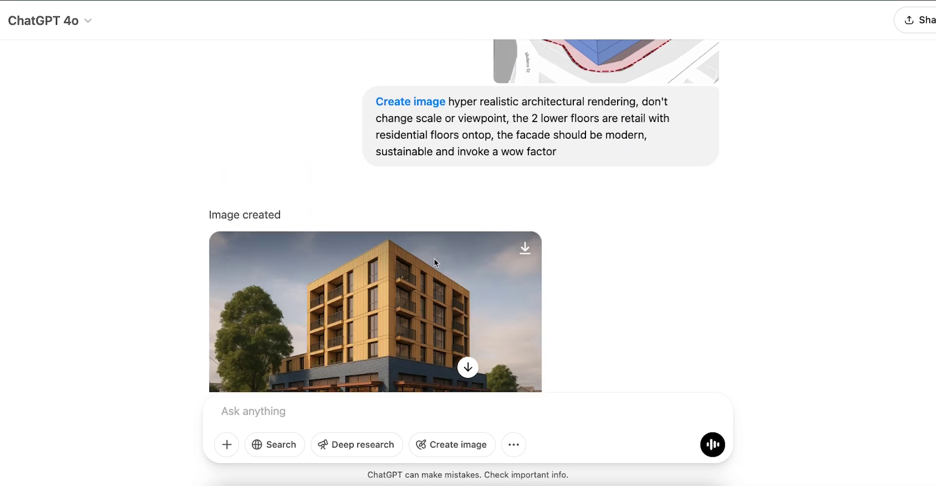
{"action": "scroll", "coordinate": [646, 155], "scroll_direction": "down", "scroll_amount": 5}
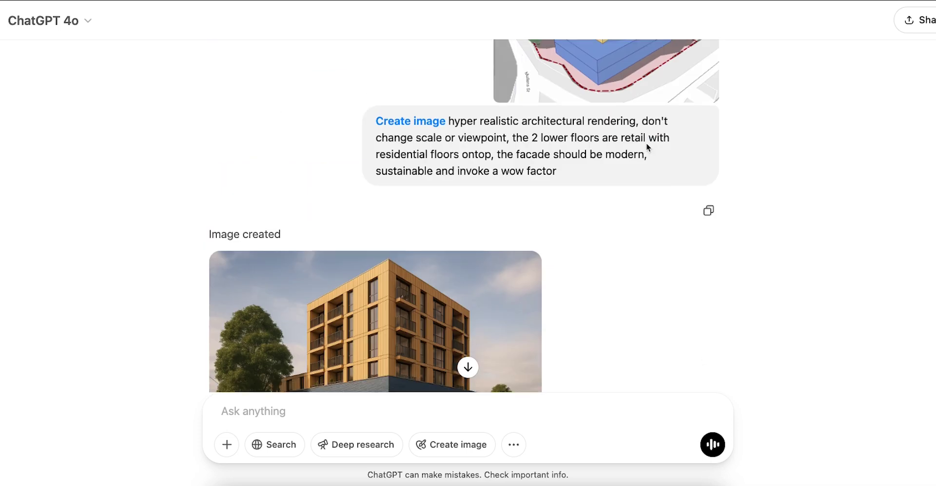
{"action": "scroll", "coordinate": [648, 147], "scroll_direction": "up", "scroll_amount": 3}
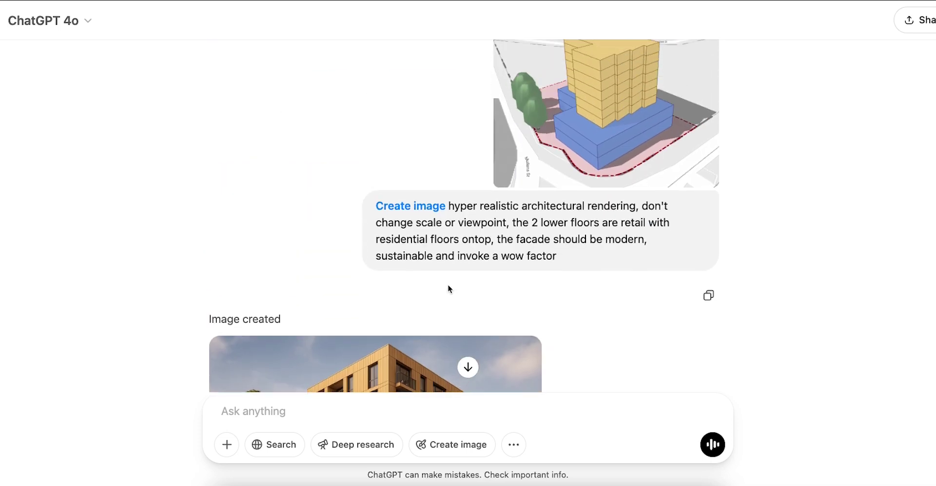
{"action": "scroll", "coordinate": [448, 288], "scroll_direction": "down", "scroll_amount": 6}
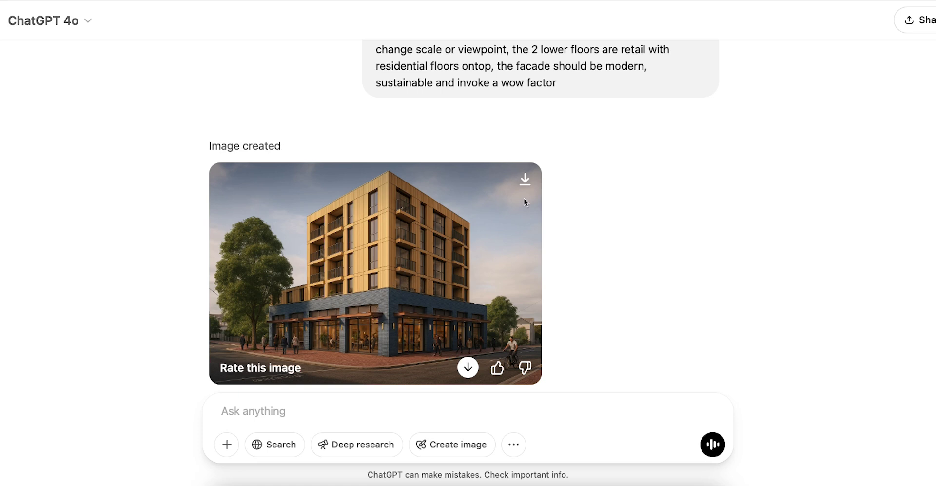
{"action": "scroll", "coordinate": [527, 201], "scroll_direction": "down", "scroll_amount": 4}
{"action": "scroll", "coordinate": [552, 211], "scroll_direction": "up", "scroll_amount": 1}
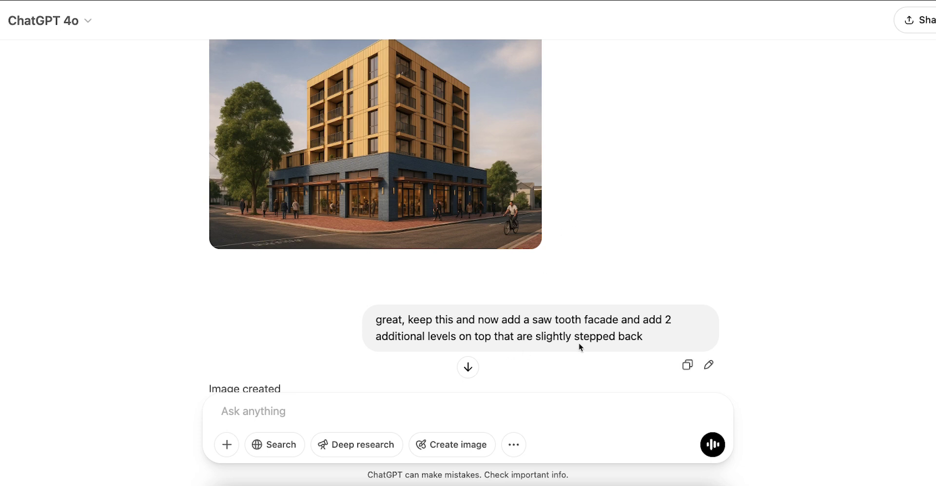
View the new timber saw-tooth facade render above the dark retail base at full size
{"action": "scroll", "coordinate": [400, 129], "scroll_direction": "up", "scroll_amount": 2}
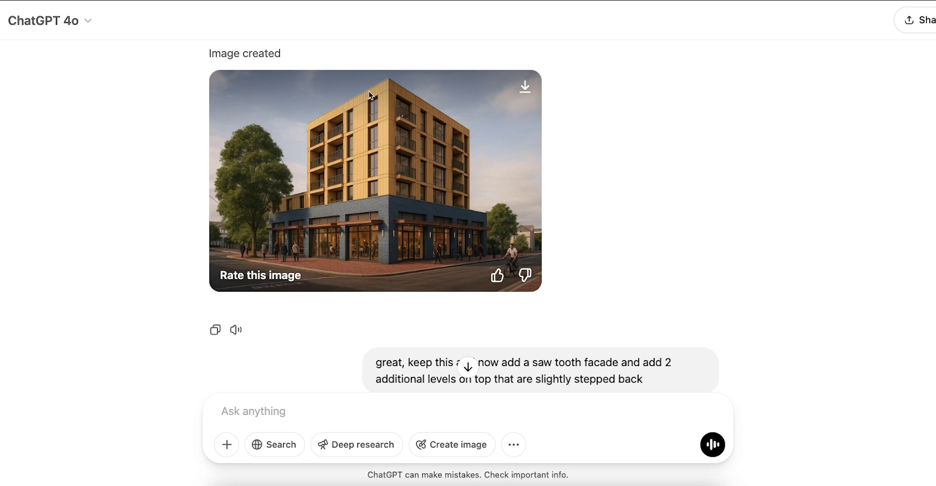
{"action": "scroll", "coordinate": [488, 156], "scroll_direction": "down", "scroll_amount": 5}
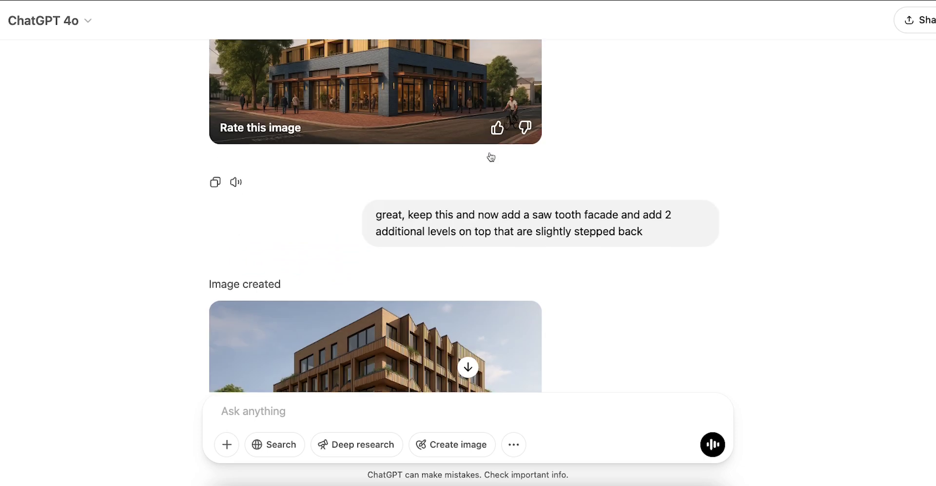
{"action": "scroll", "coordinate": [497, 152], "scroll_direction": "down", "scroll_amount": 4}
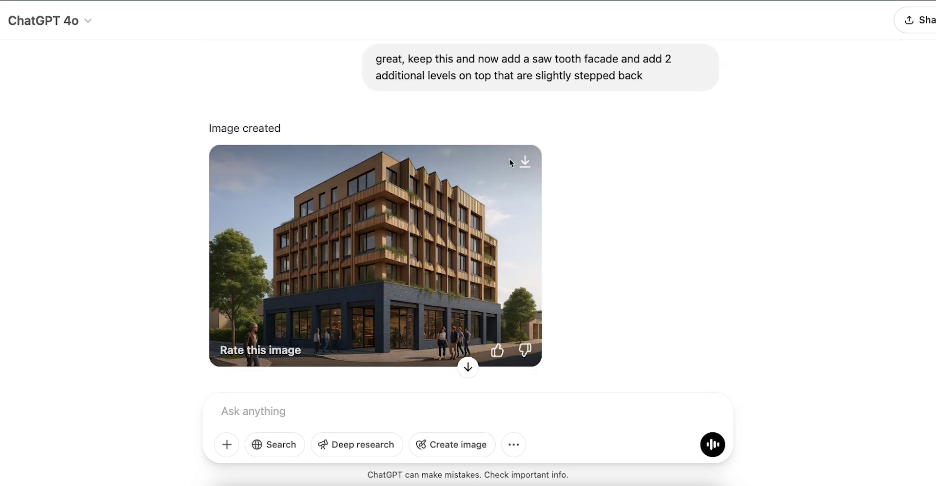
{"action": "scroll", "coordinate": [603, 187], "scroll_direction": "down", "scroll_amount": 1}
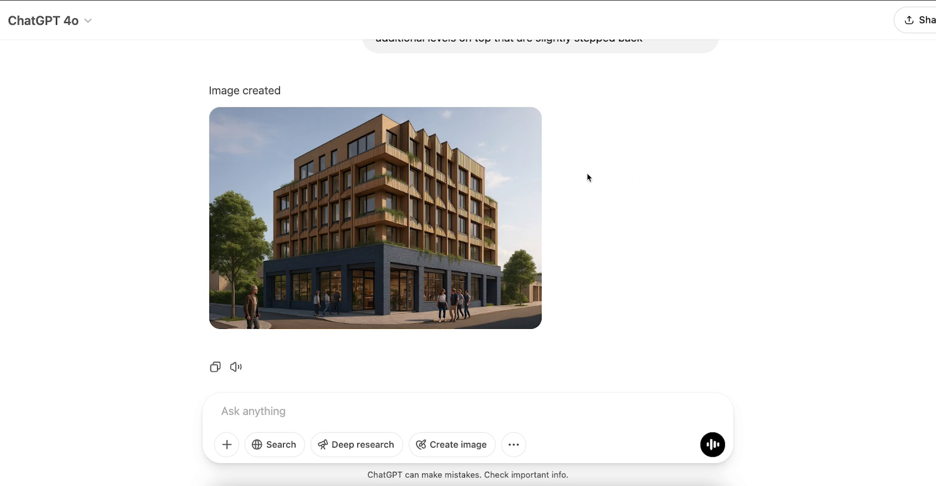
{"action": "mouse_move", "coordinate": [399, 139]}
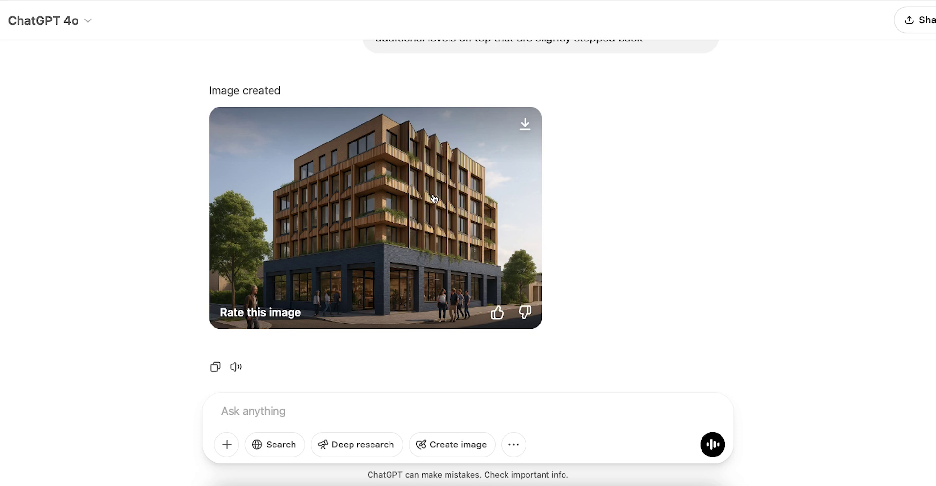
{"action": "scroll", "coordinate": [449, 221], "scroll_direction": "down", "scroll_amount": 1}
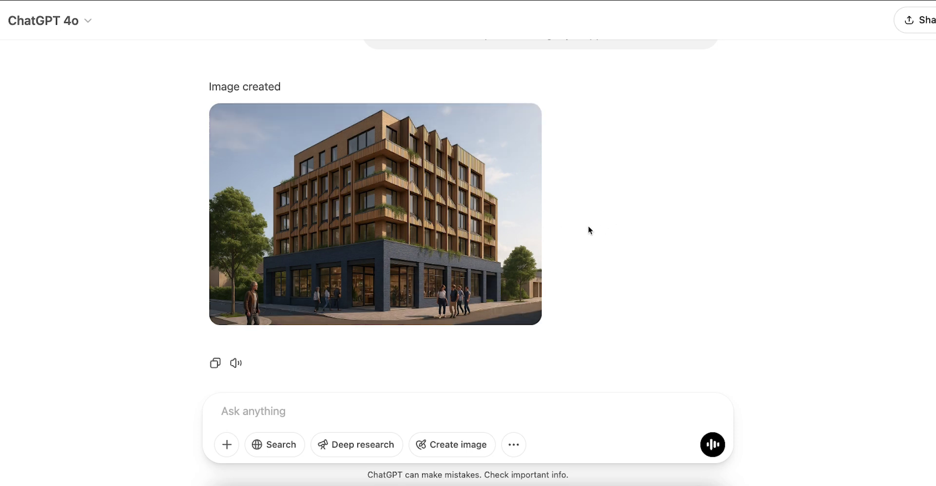
{"action": "scroll", "coordinate": [580, 222], "scroll_direction": "up", "scroll_amount": 20}
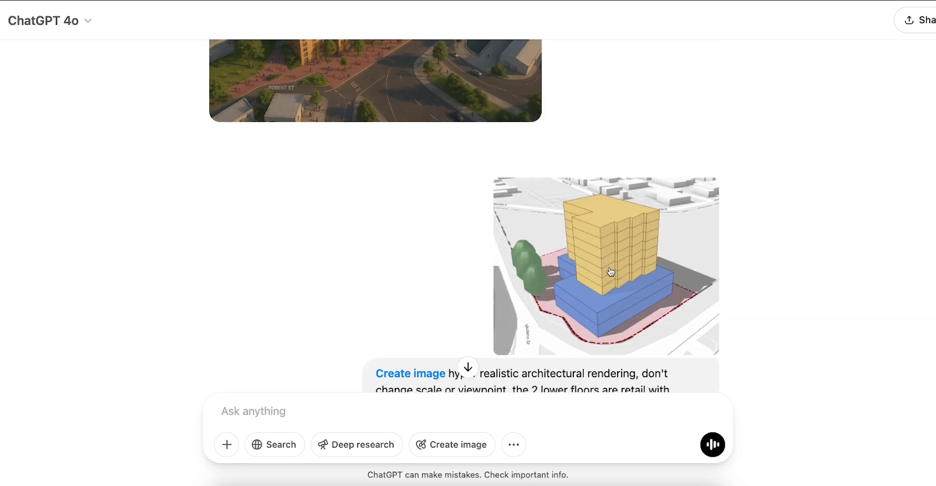
{"action": "scroll", "coordinate": [610, 271], "scroll_direction": "down", "scroll_amount": 8}
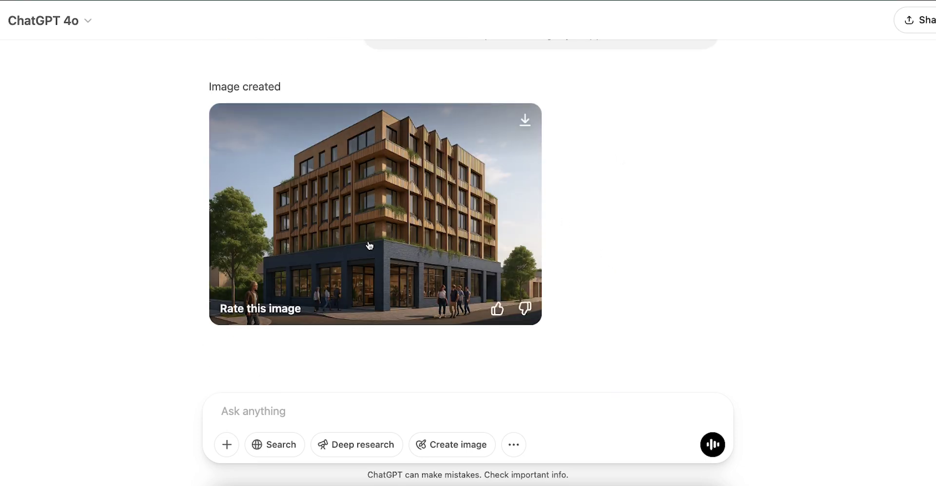
{"action": "left_click", "coordinate": [411, 219]}
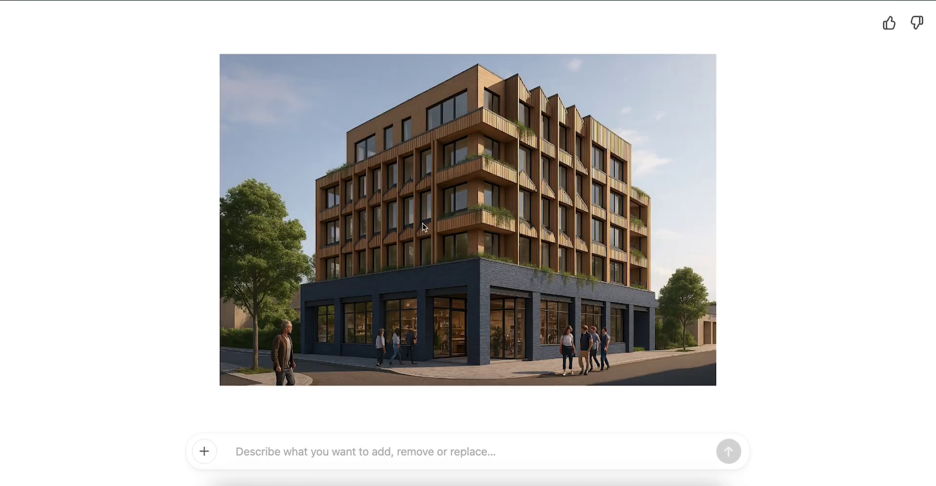